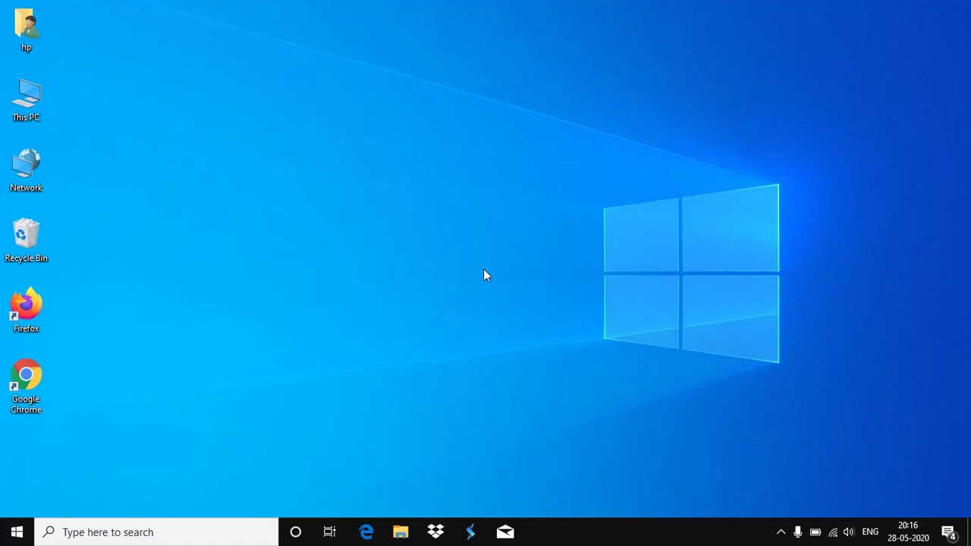
Open the Windows Prefetch folder with the Run command prefetch
key(super+r)
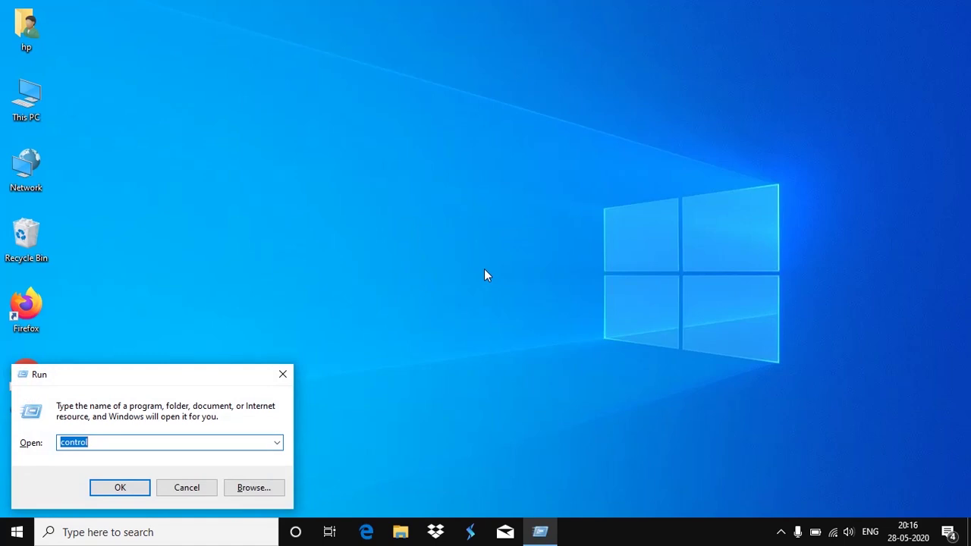
key(BackSpace)
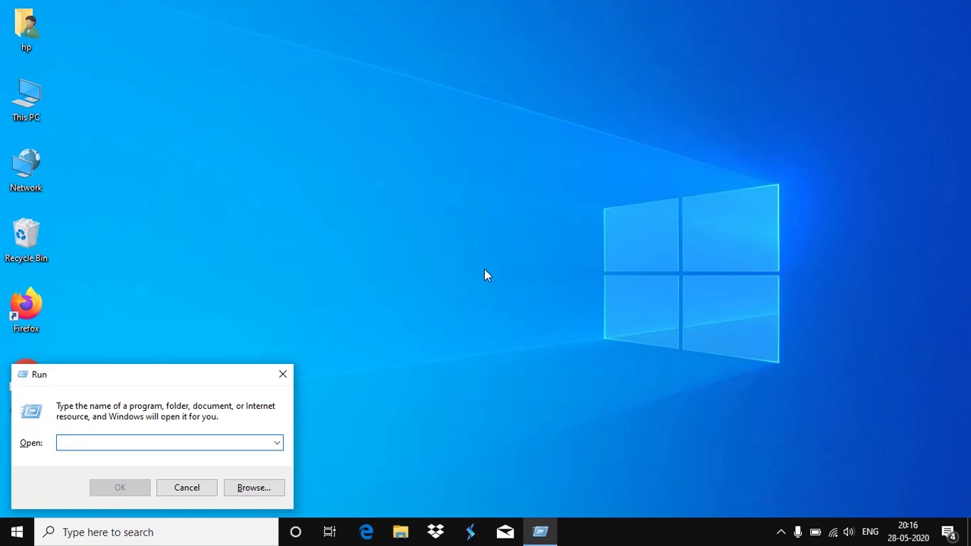
text(pre)
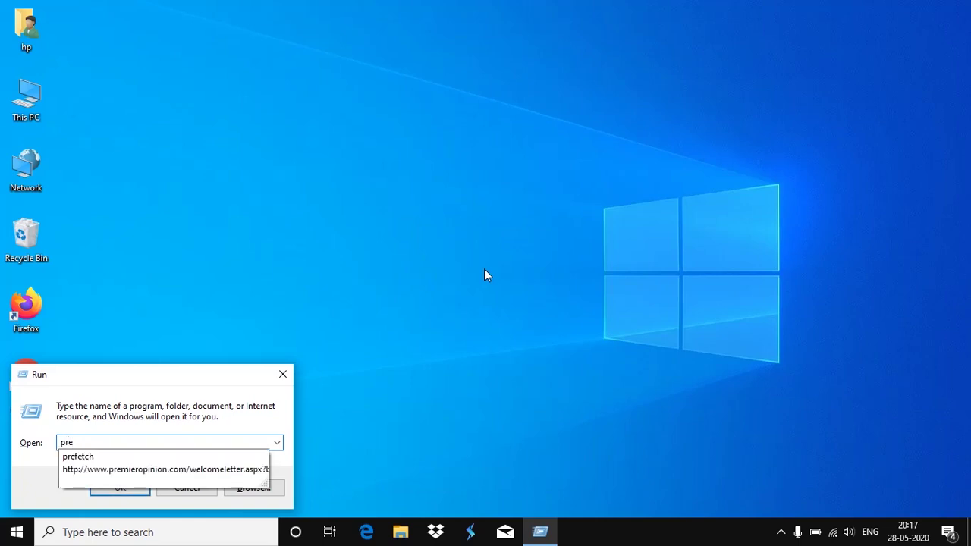
text(fetch)
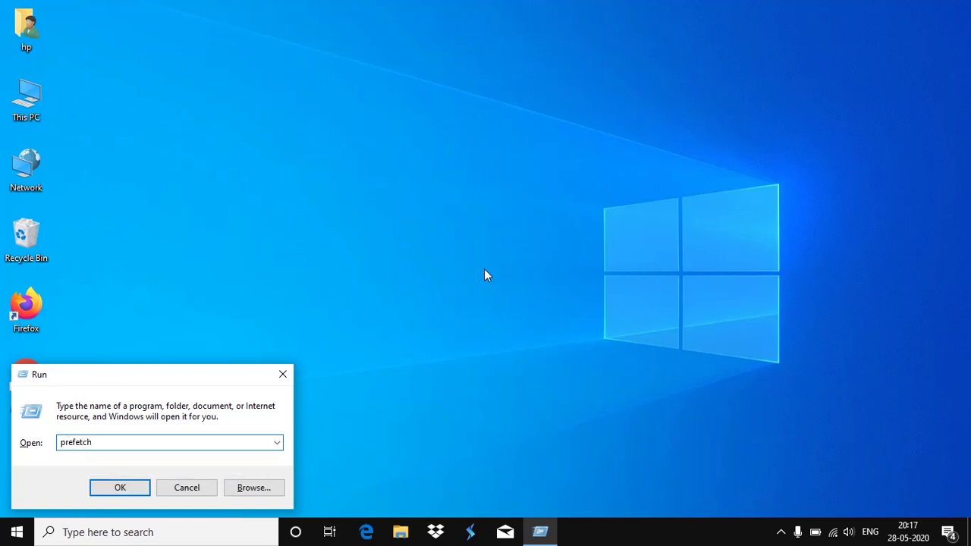
key(Return)
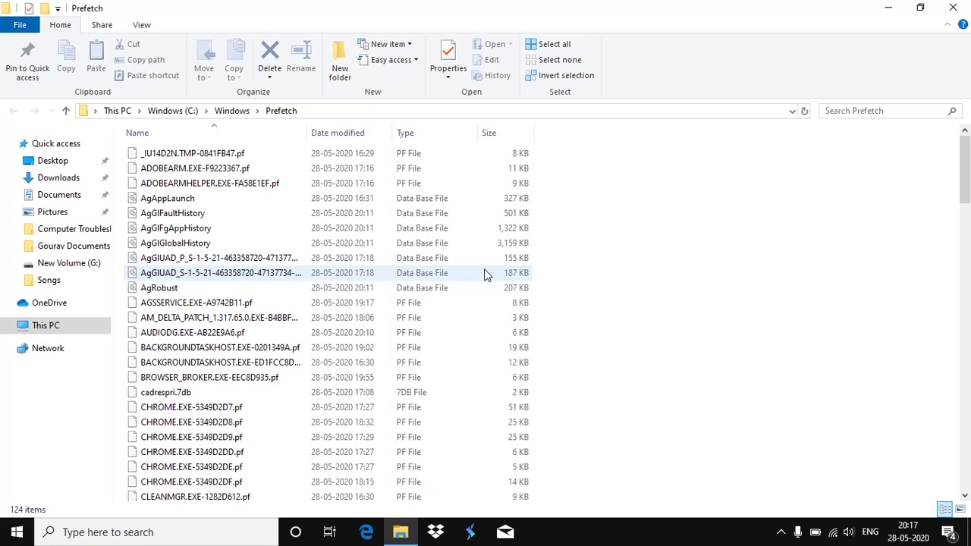
Permanently delete everything in the Prefetch folder, skipping all files in use, and close the folder
key(ctrl+a)
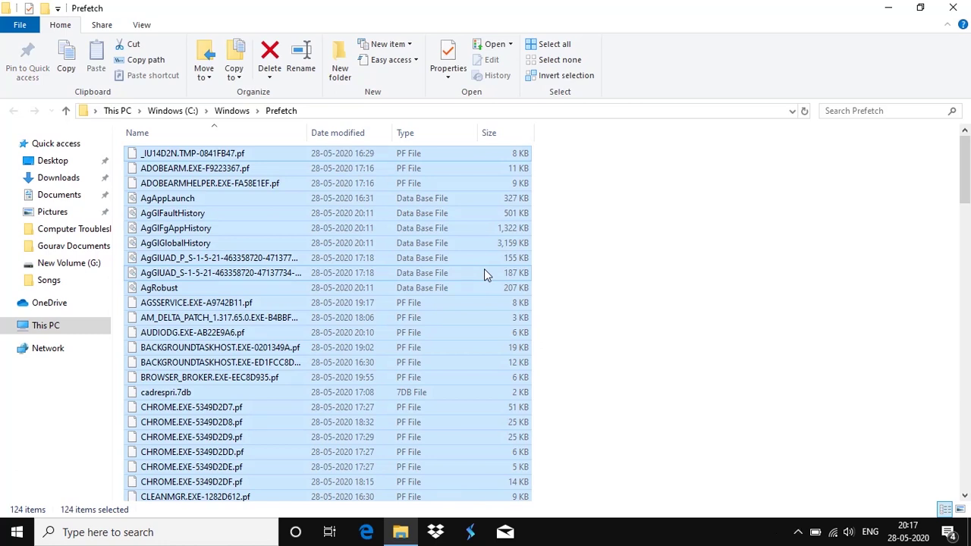
key(shift+Delete)
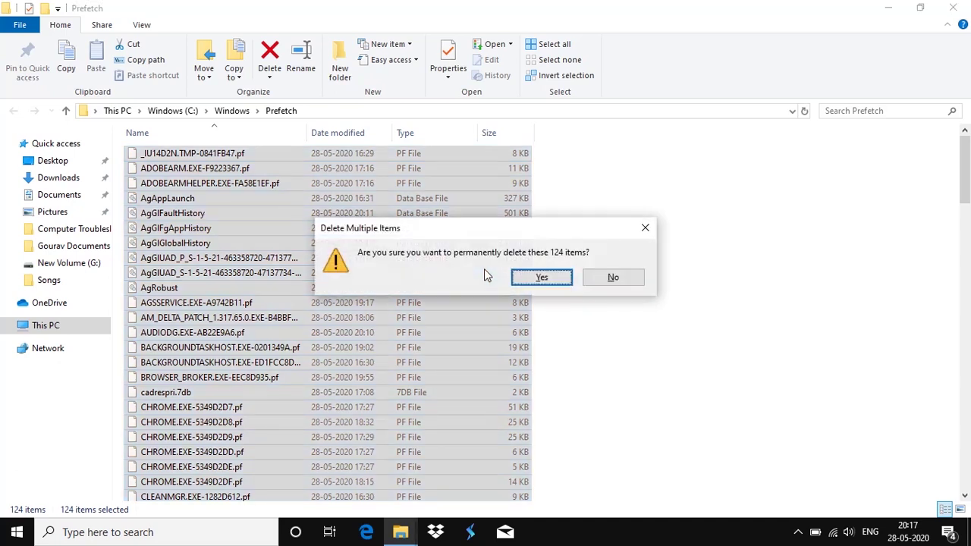
key(Return)
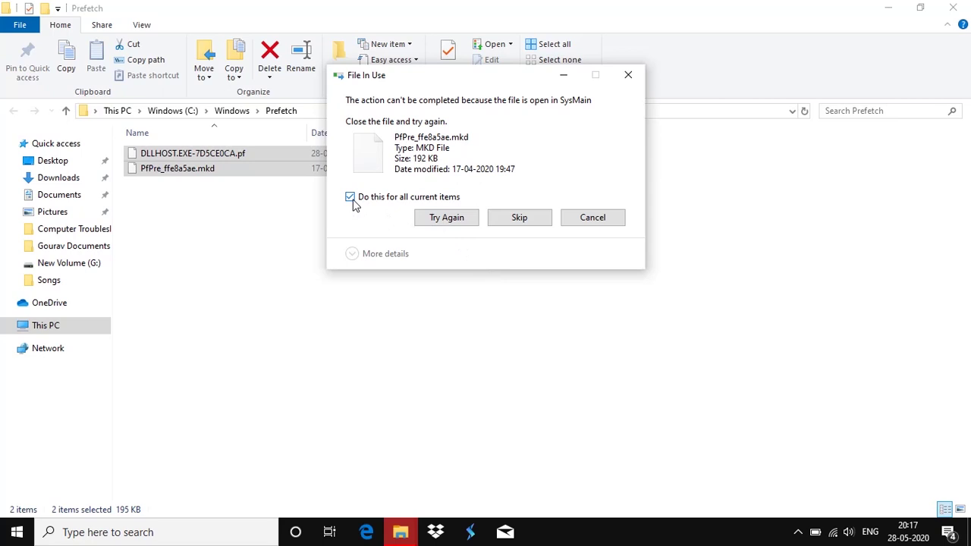
click(521, 217)
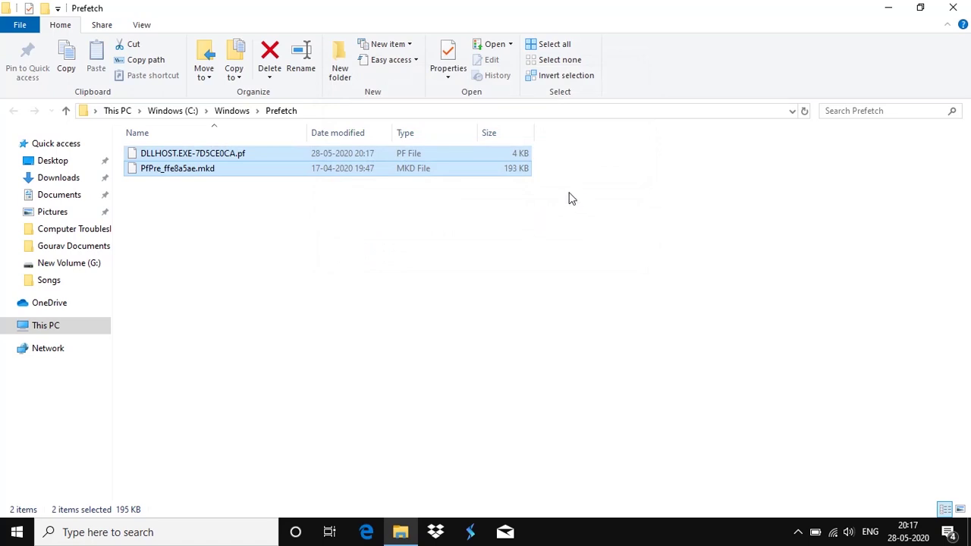
click(965, 6)
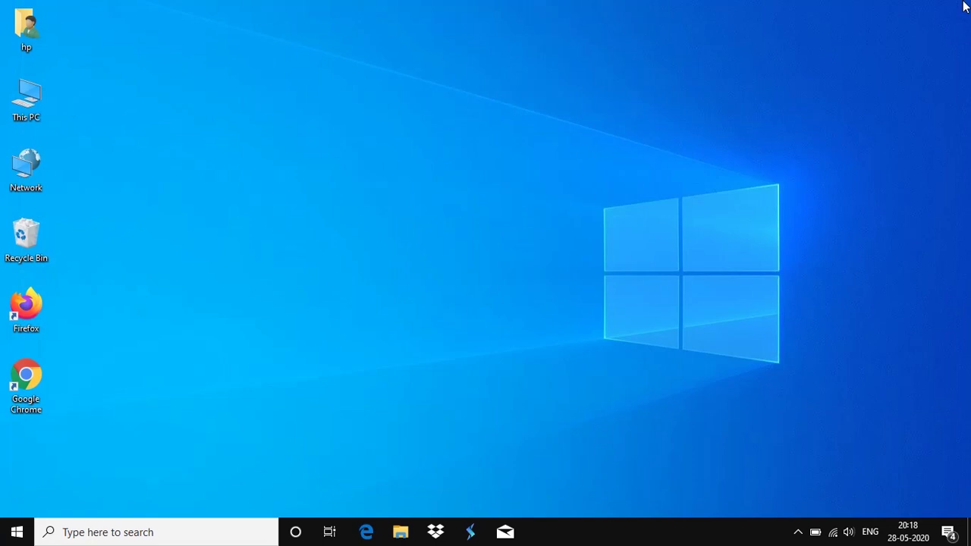
Open the Windows Temp folder with the Run command temp
key(super+r)
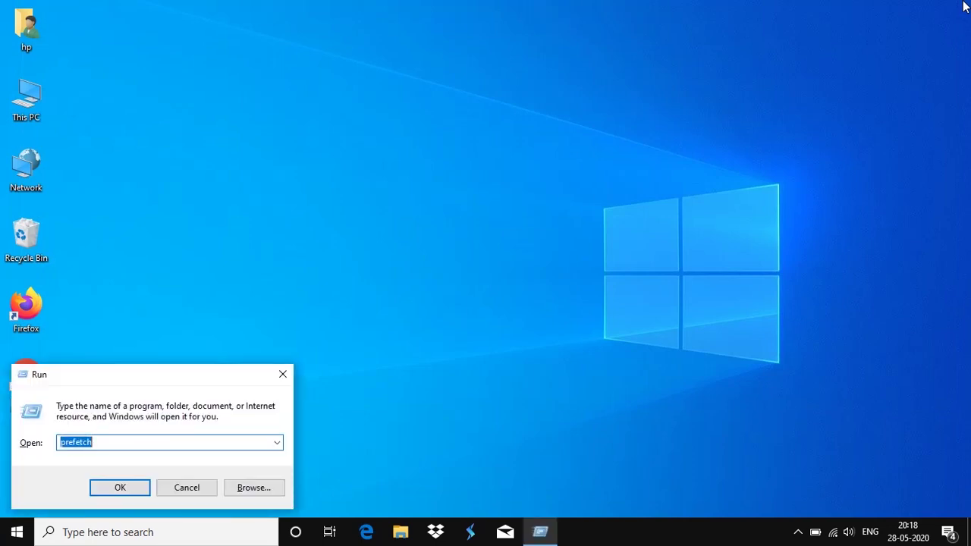
key(BackSpace)
text(tem)
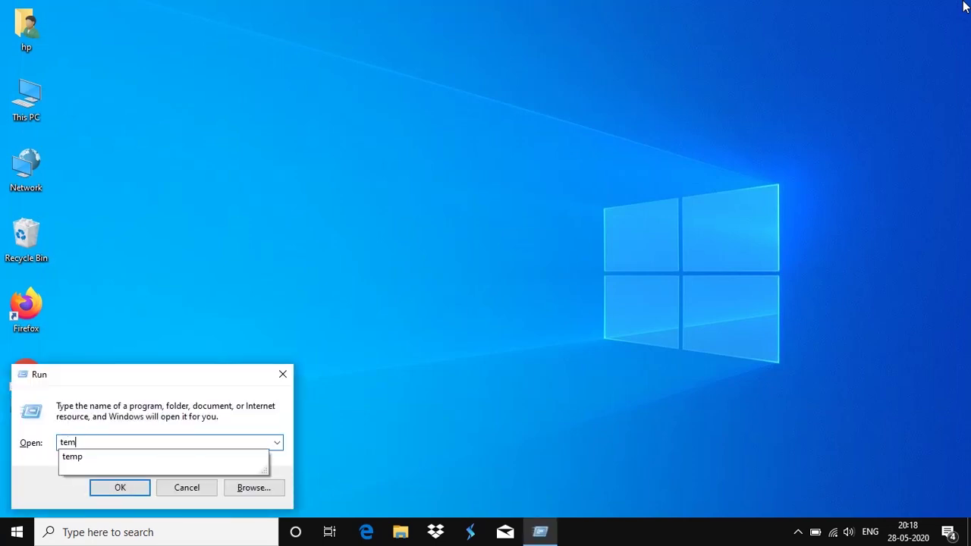
text(p)
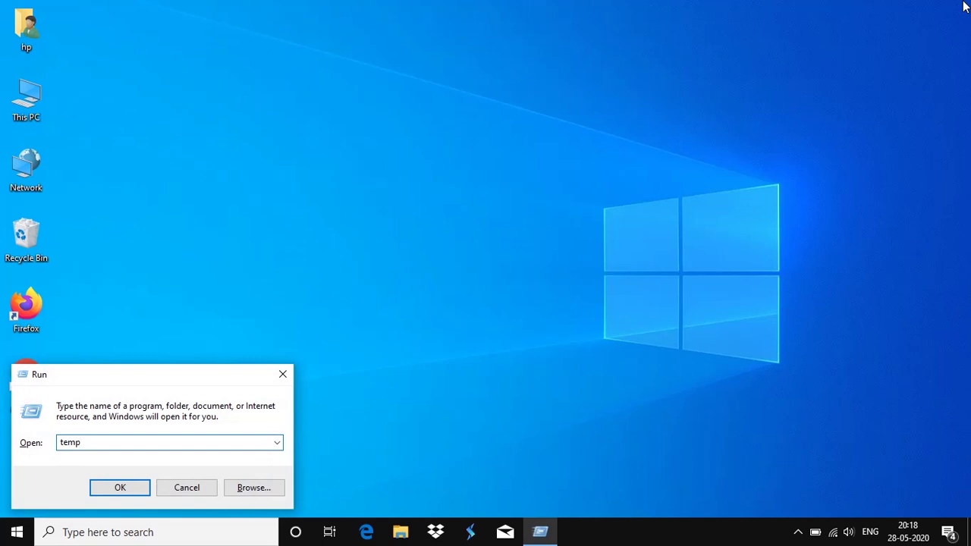
key(Return)
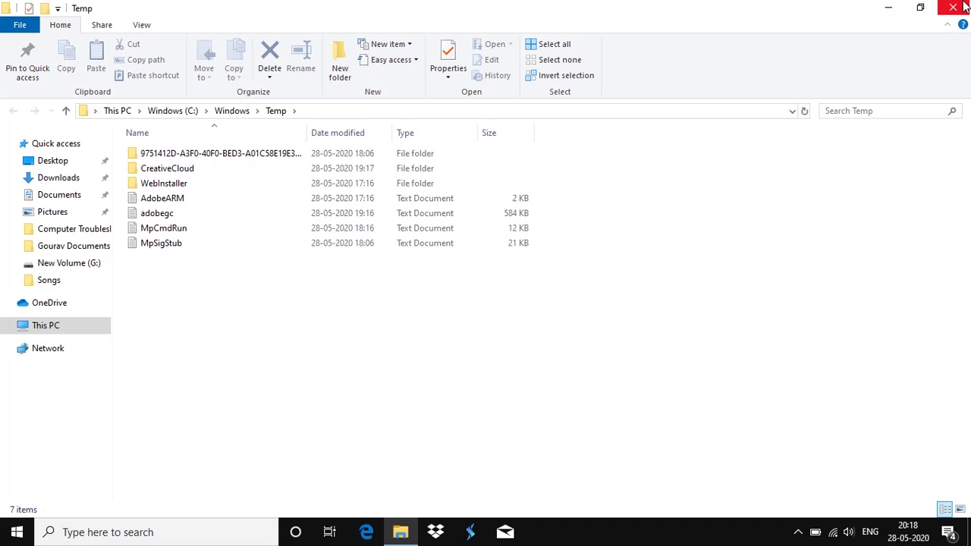
Permanently delete all items in the Windows Temp folder, skipping every file in use, and close the folder
key(ctrl+a)
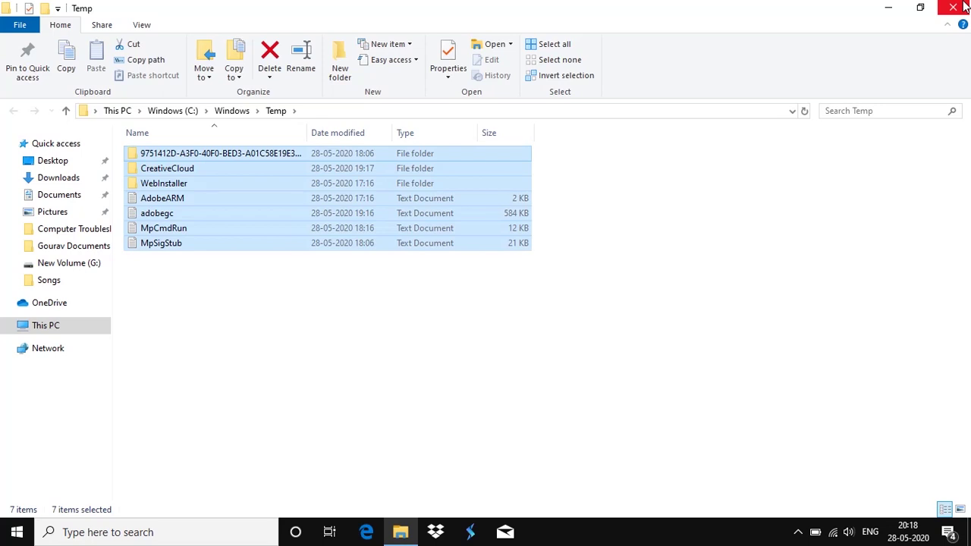
key(shift+Delete)
key(Return)
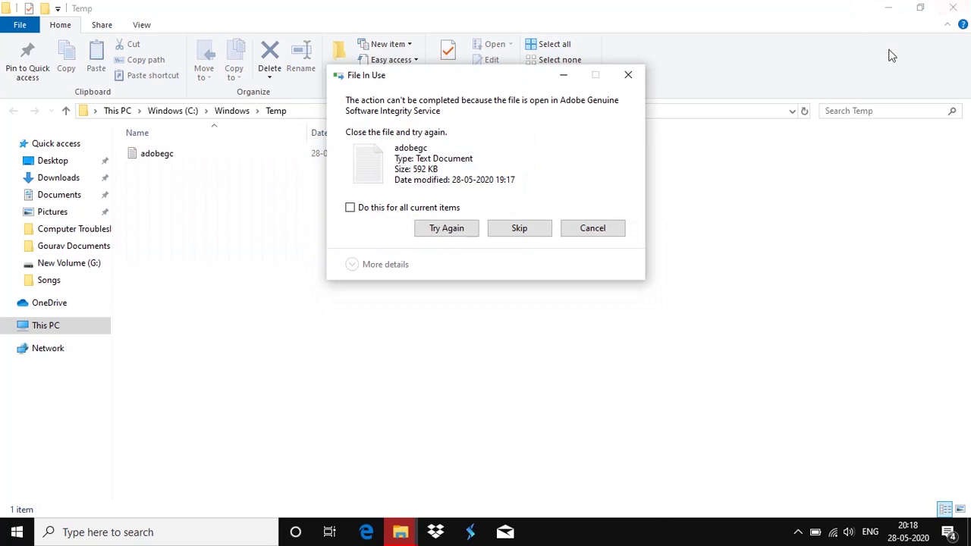
click(352, 210)
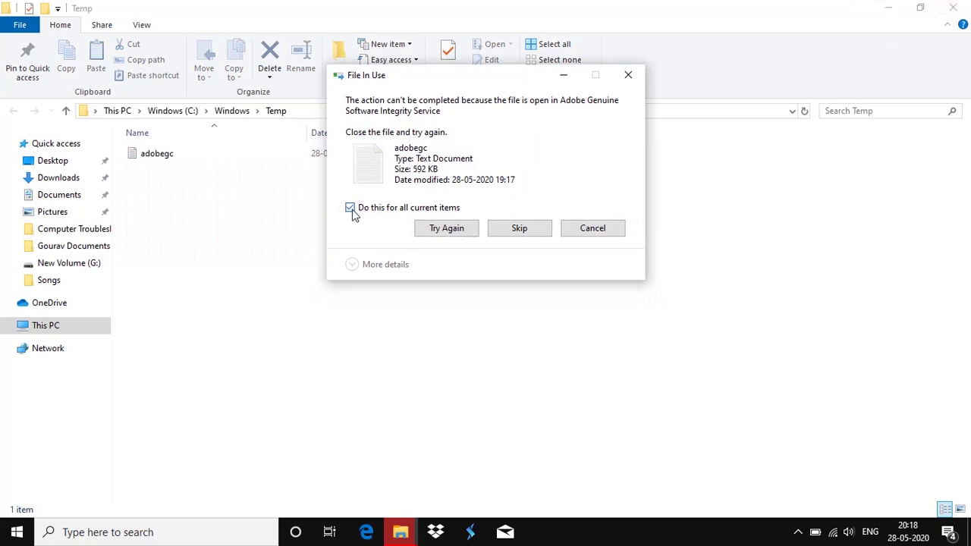
click(519, 229)
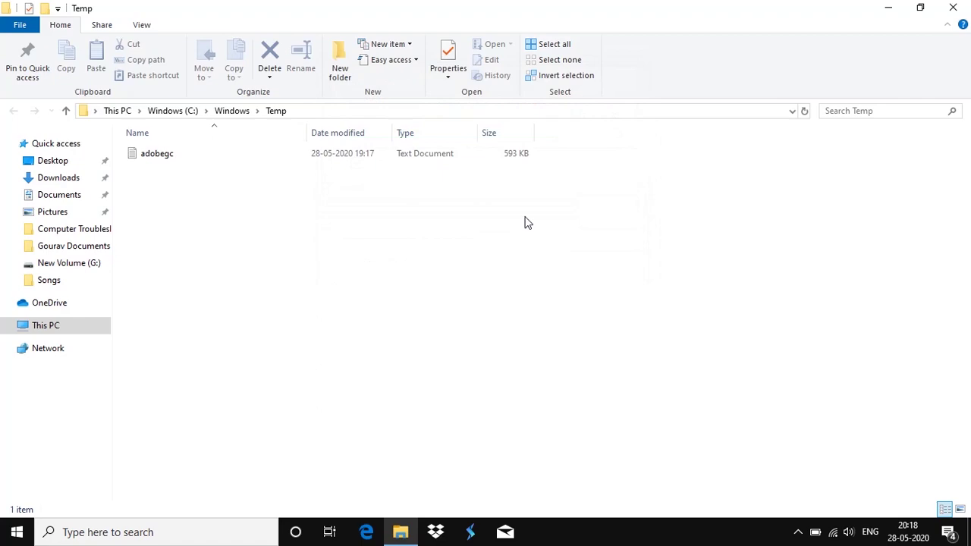
click(954, 7)
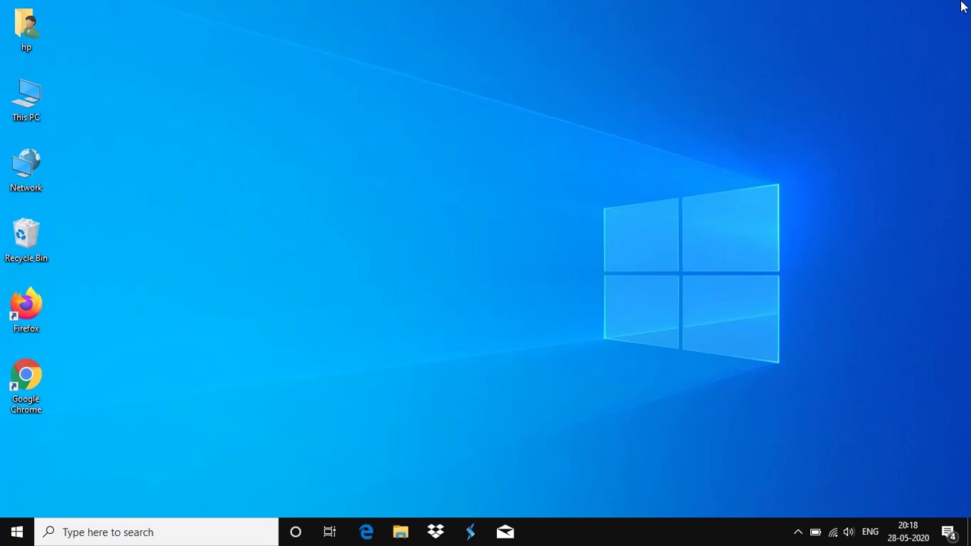
Open the user account's AppData Local Temp folder with the Run command %temp%
key(super+r)
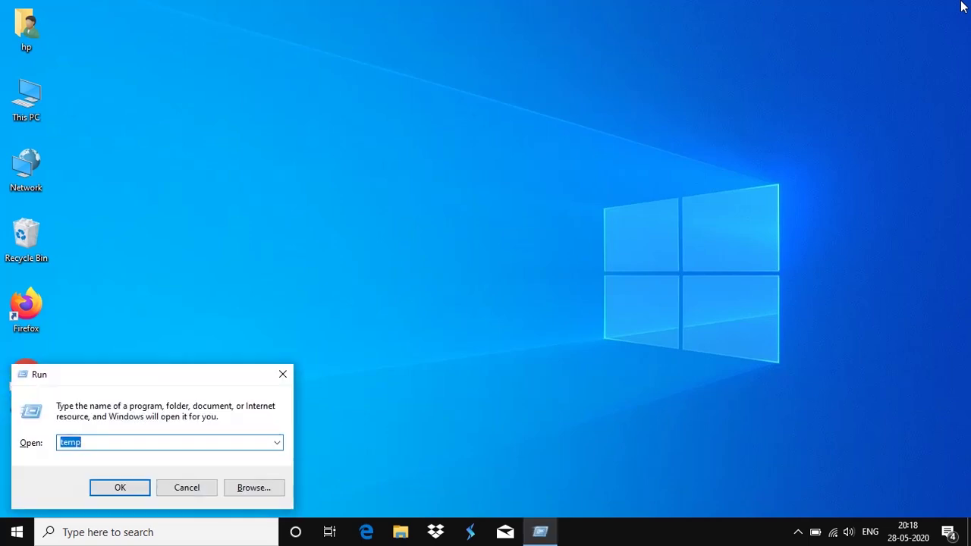
key(BackSpace)
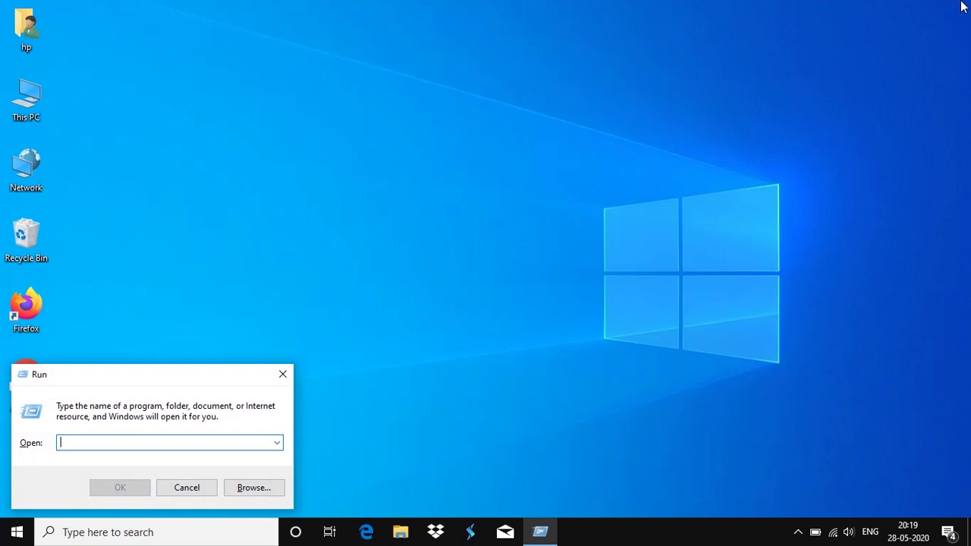
text(%temp)
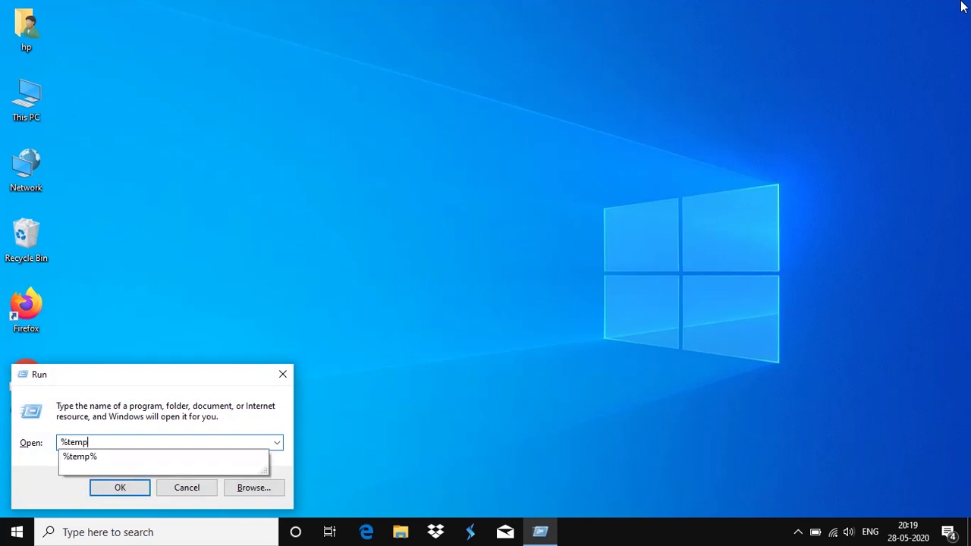
text(%)
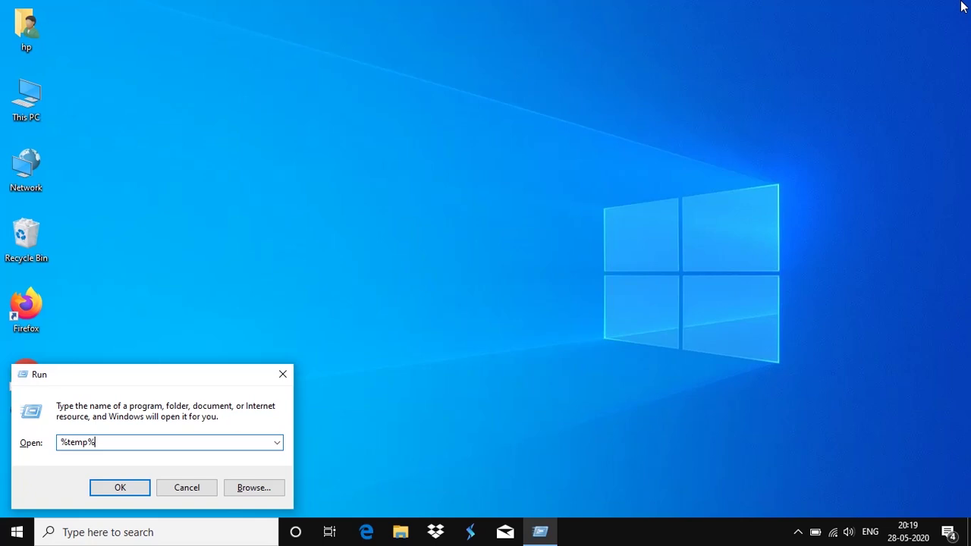
key(Return)
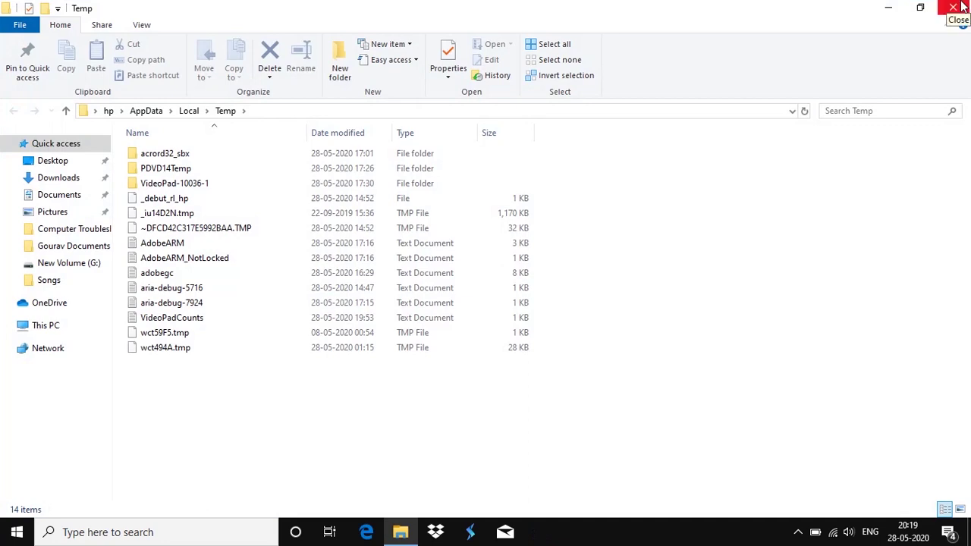
Permanently delete all contents of the AppData Local Temp folder, skipping every file in use, and close the folder
key(ctrl+a)
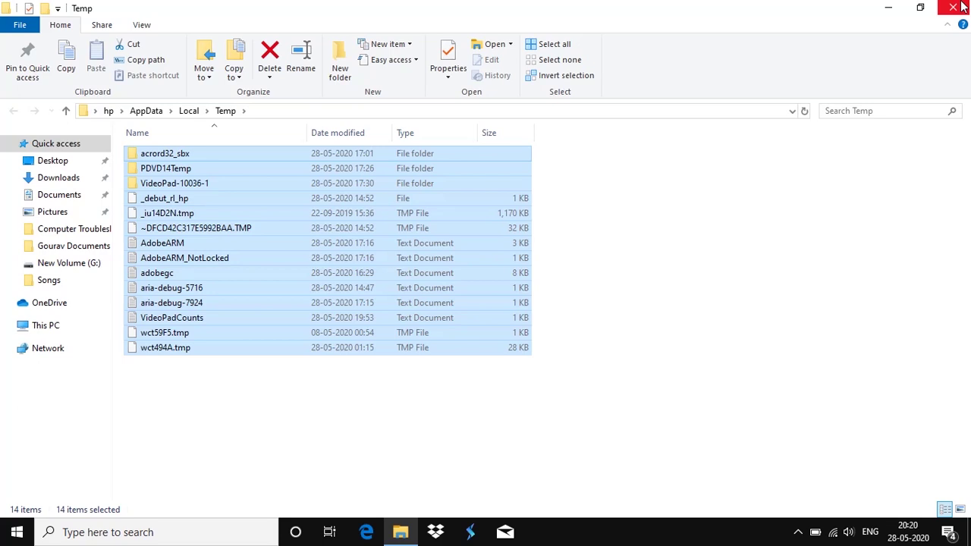
key(shift+Delete)
key(Return)
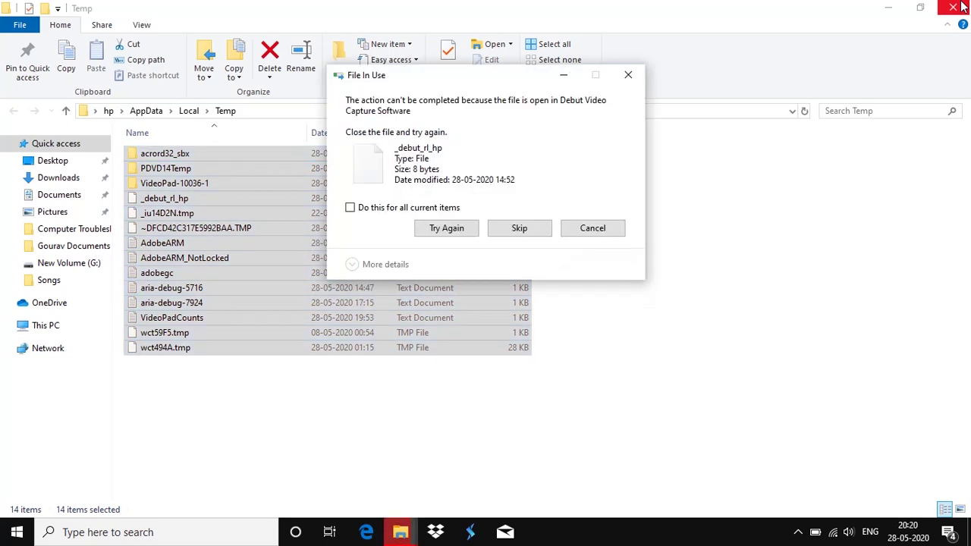
click(362, 208)
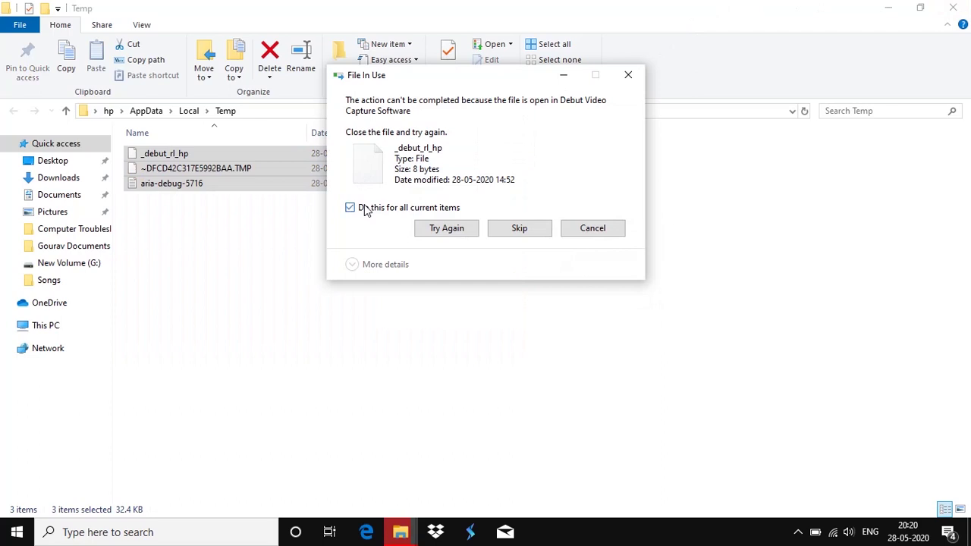
click(521, 230)
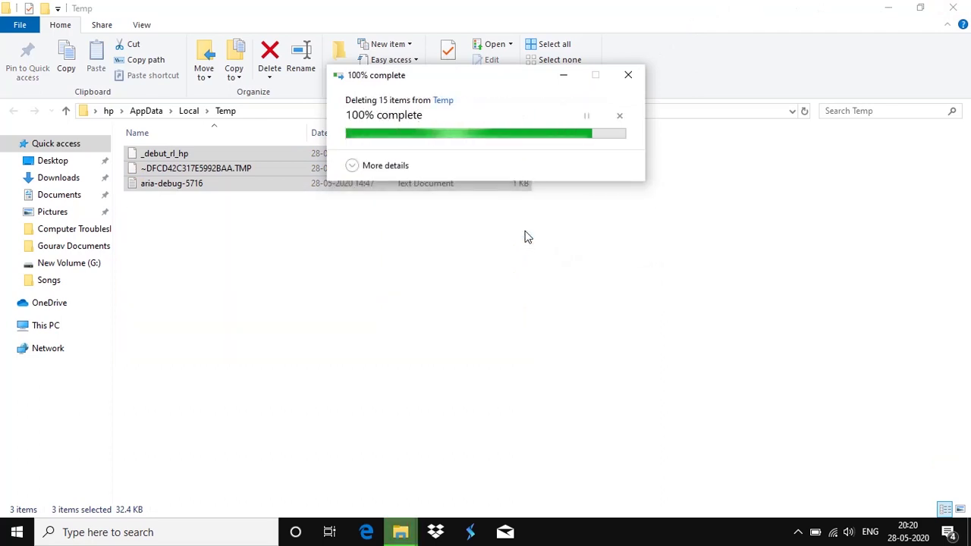
click(955, 15)
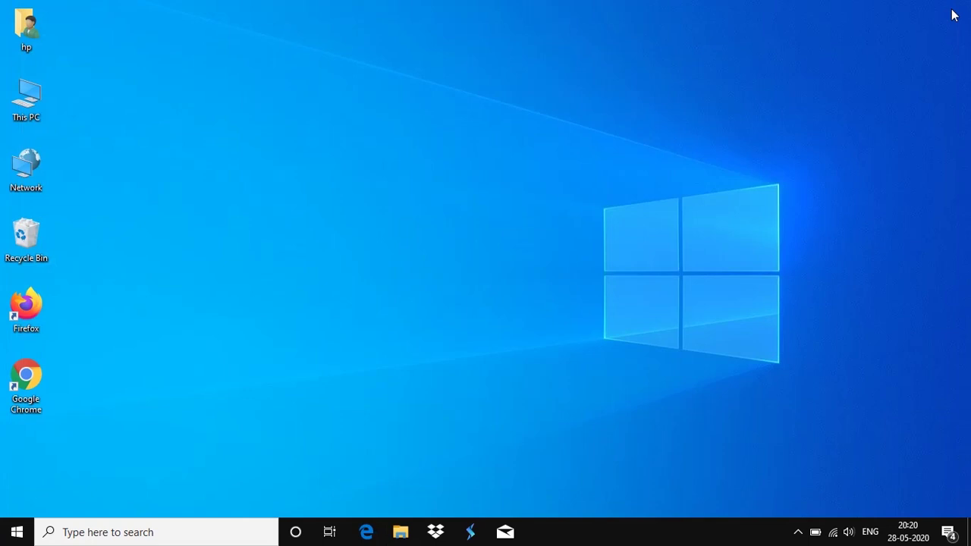
Open Control Panel with the Run command control and go to the Programs and Features list of installed programs
key(super+r)
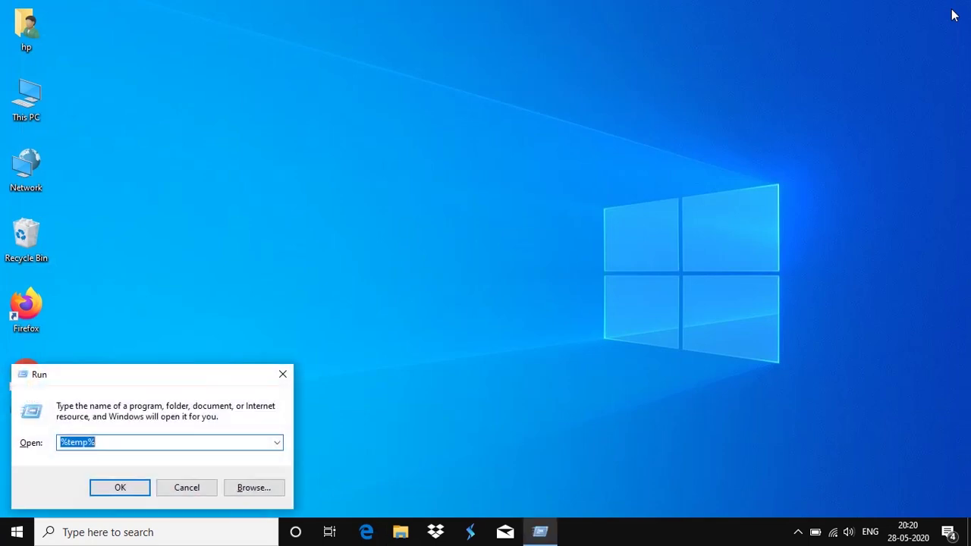
key(BackSpace)
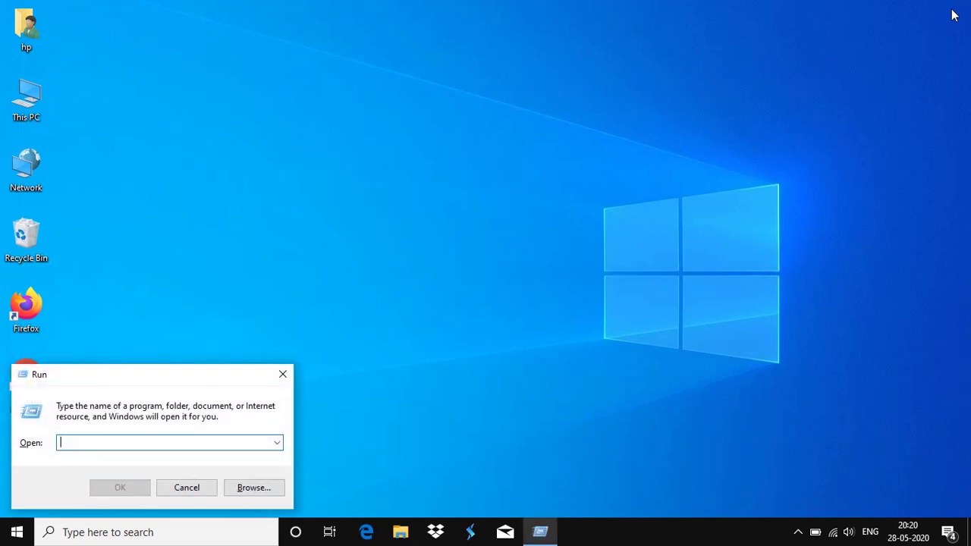
text(control)
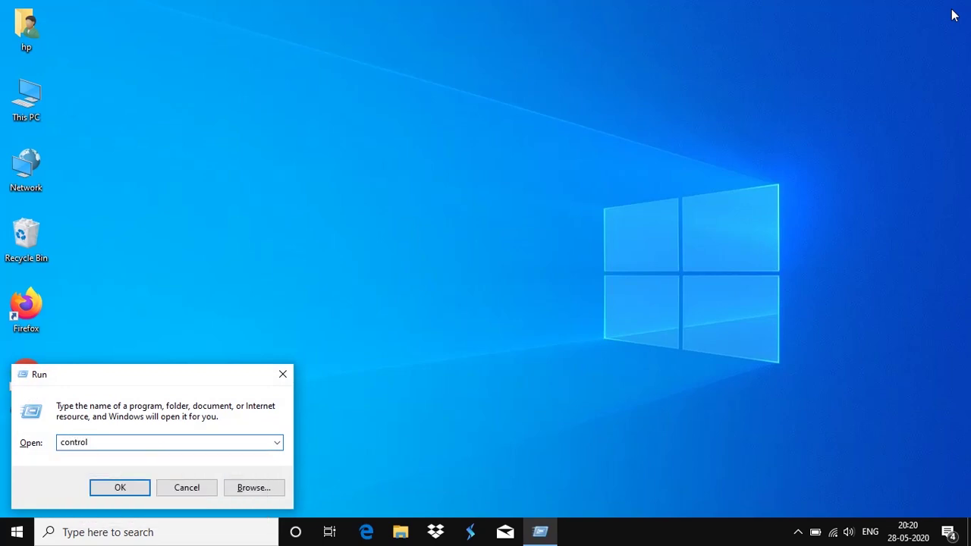
key(Return)
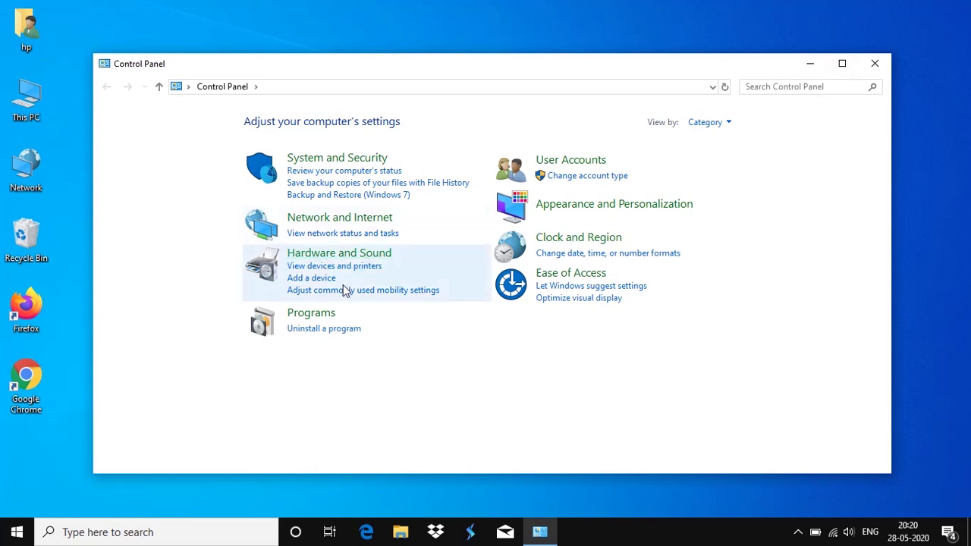
click(315, 317)
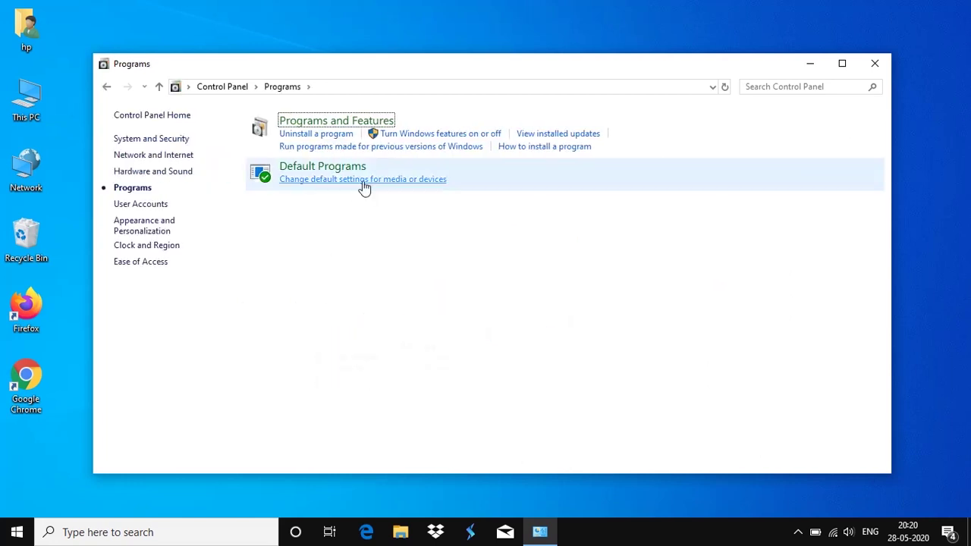
click(326, 122)
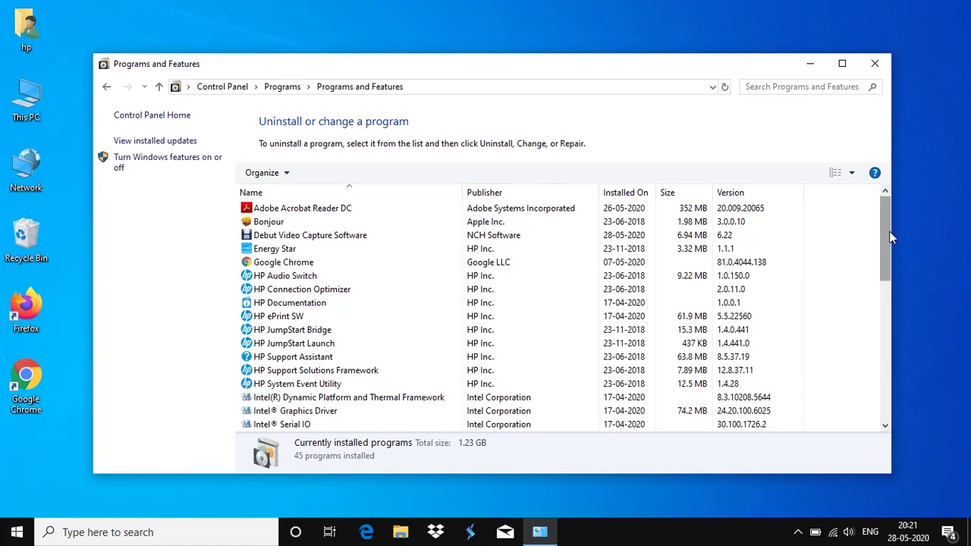
Uninstall WinRAR 5.01 (32-bit) from the installed programs list and close Programs and Features
drag(889, 231, 861, 397)
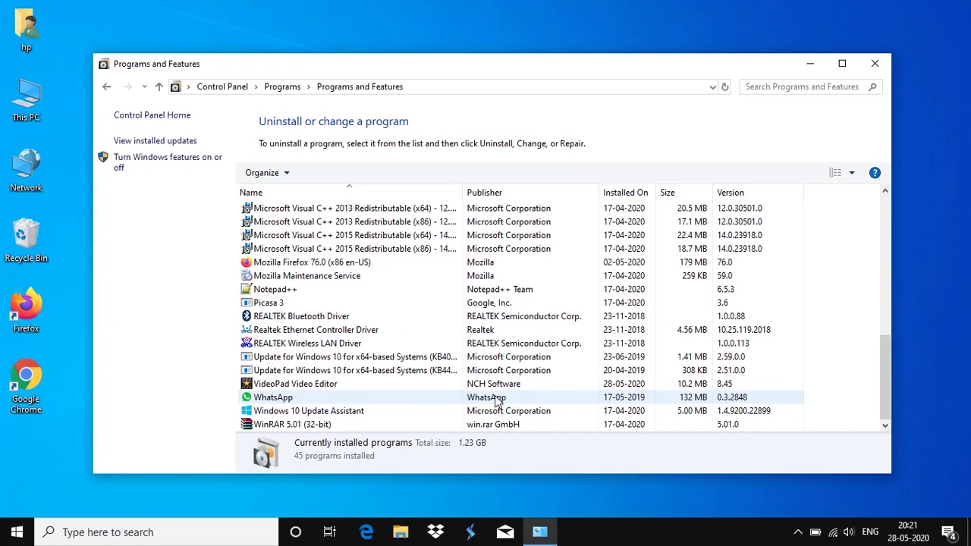
click(402, 427)
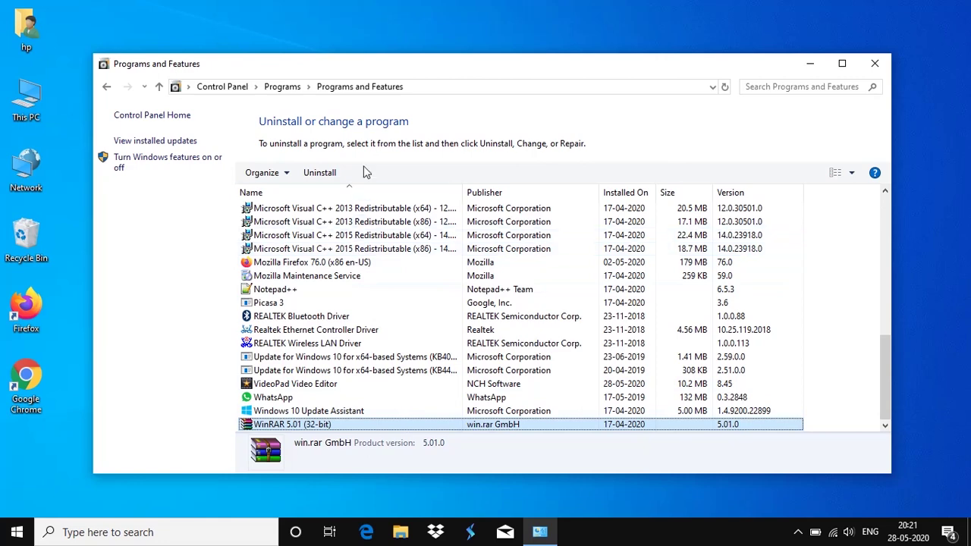
click(324, 174)
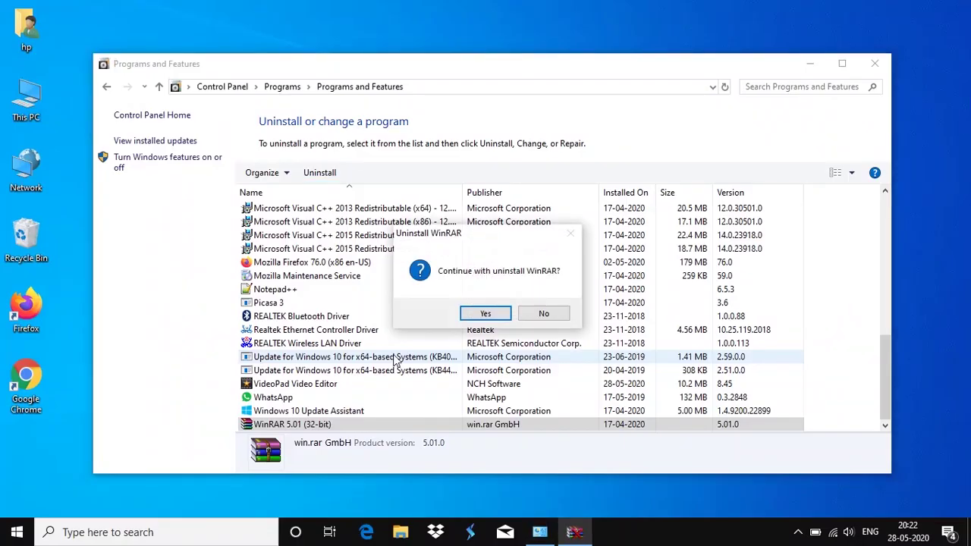
click(486, 313)
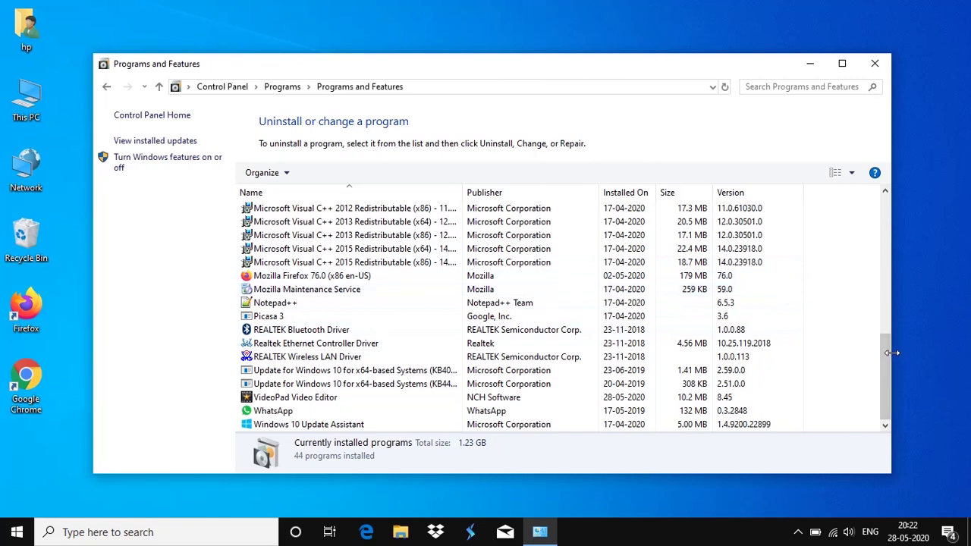
click(875, 67)
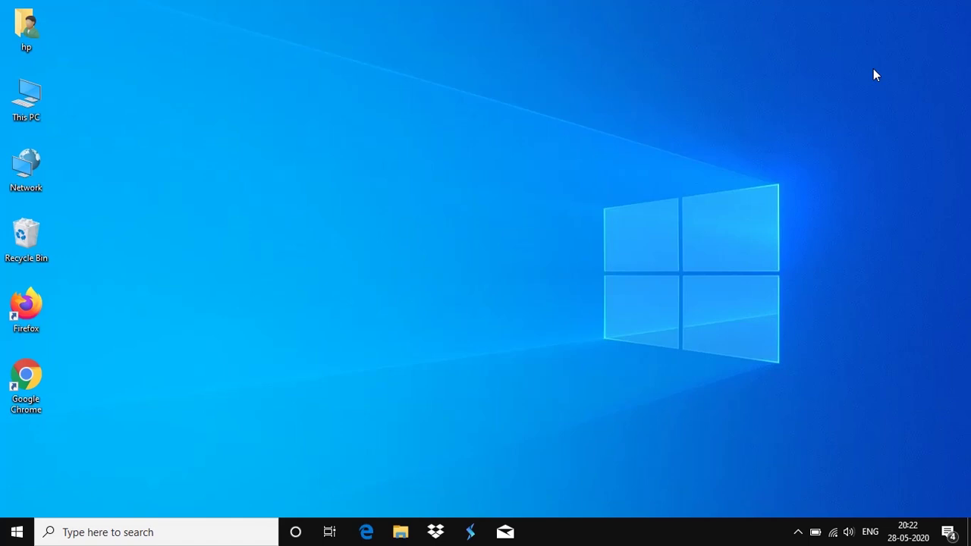
Search Windows for disc cleanup, open Disk Cleanup and run its scan on the Windows (C:) drive
click(170, 530)
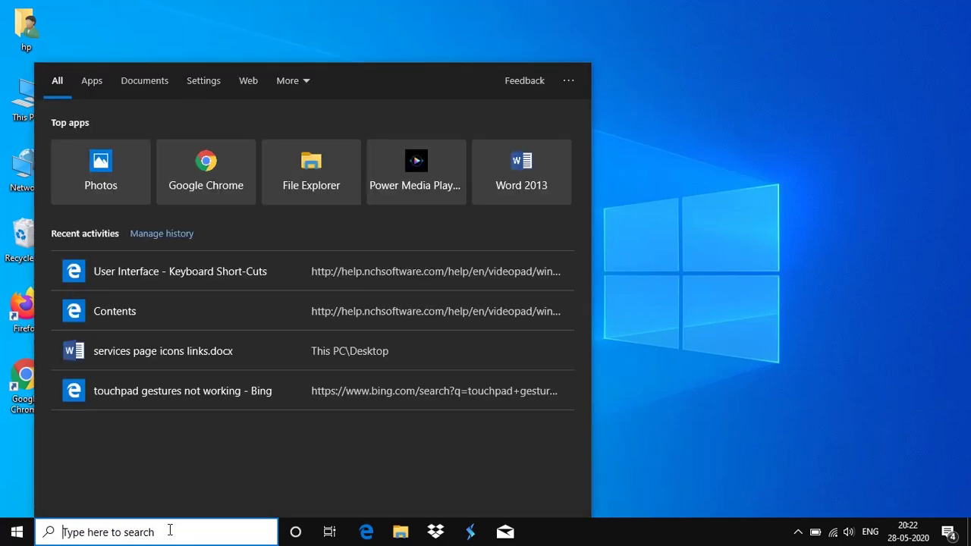
text(disc)
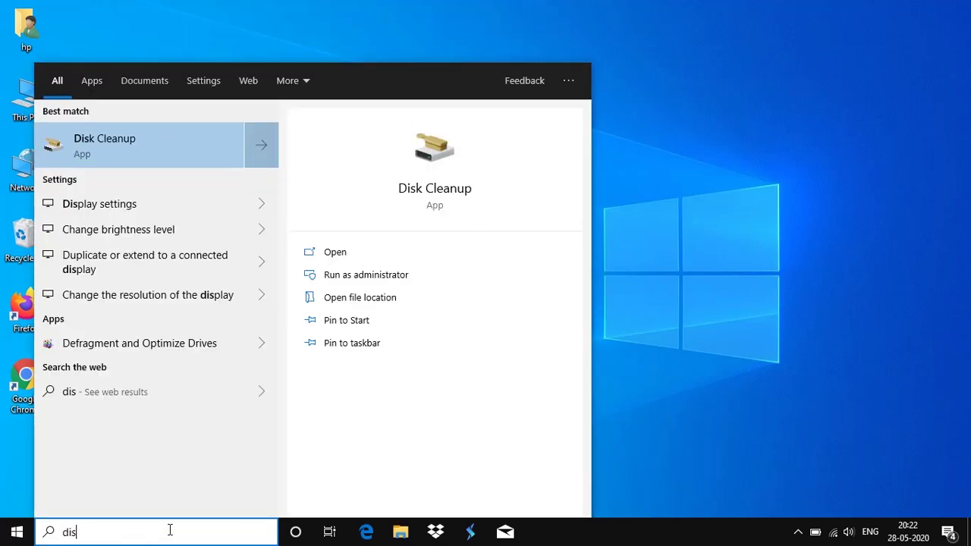
text(cl)
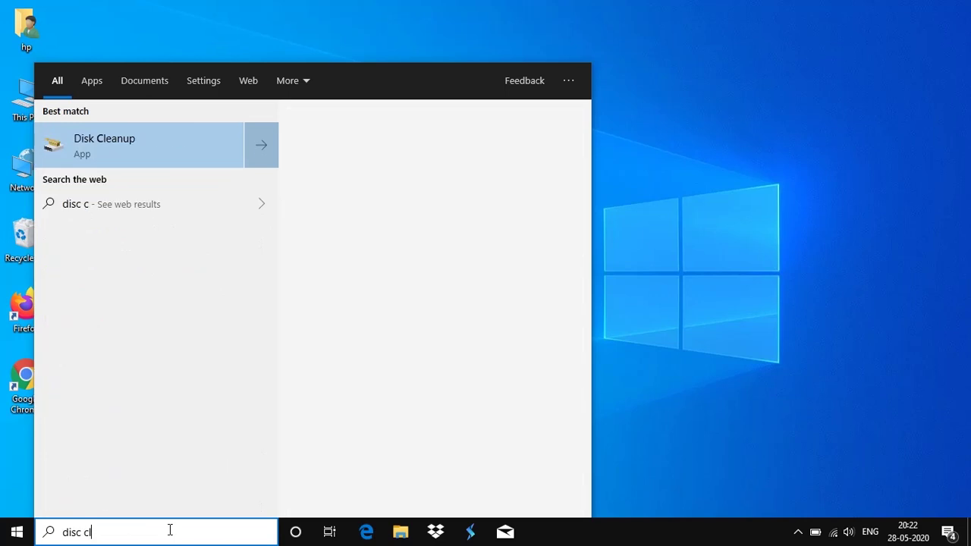
text(eanup)
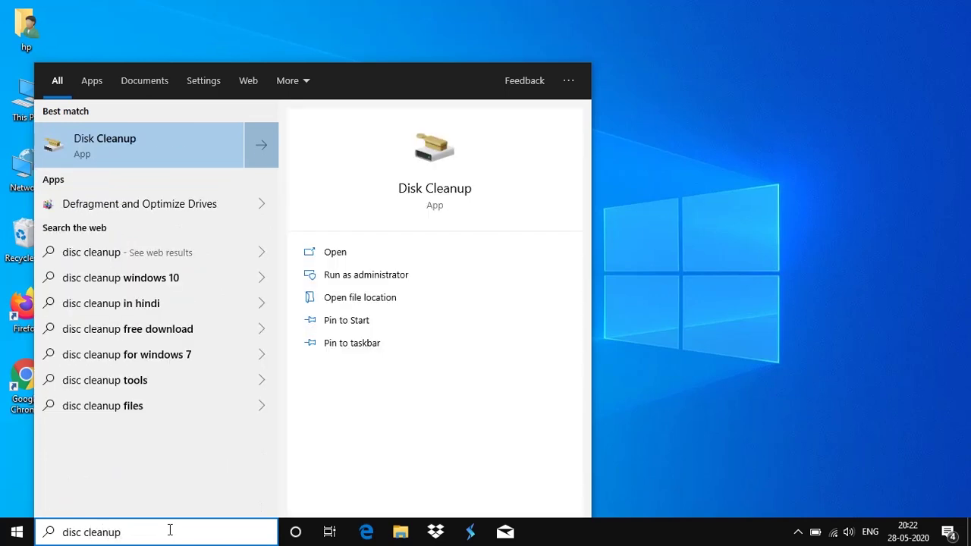
click(160, 149)
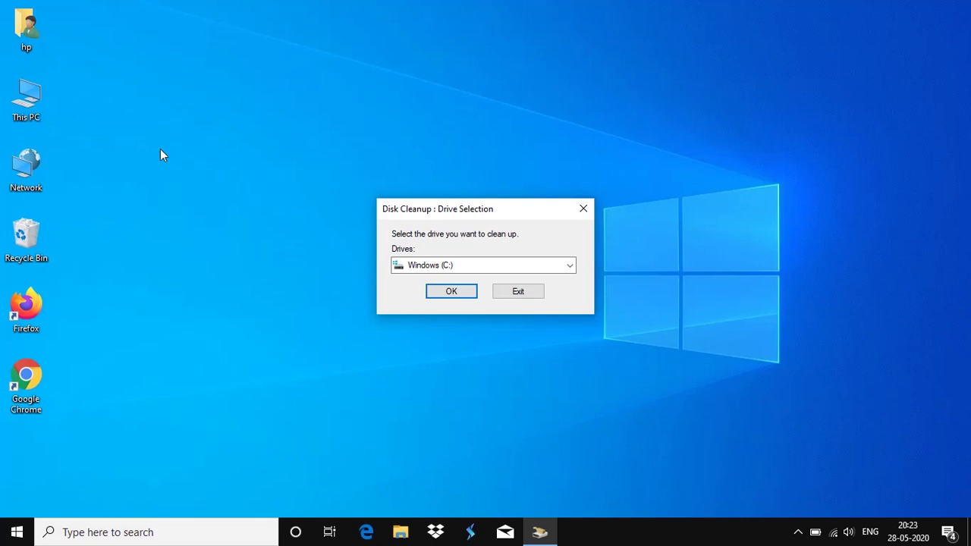
click(452, 293)
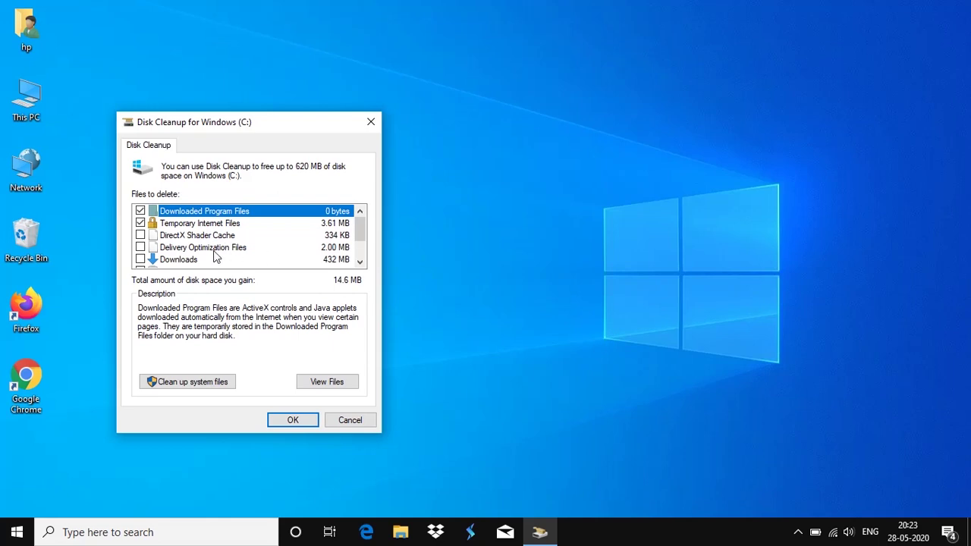
Add Delivery Optimization Files, Recycle Bin and Temporary files to the C: drive cleanup selection and permanently delete the selected files
click(141, 248)
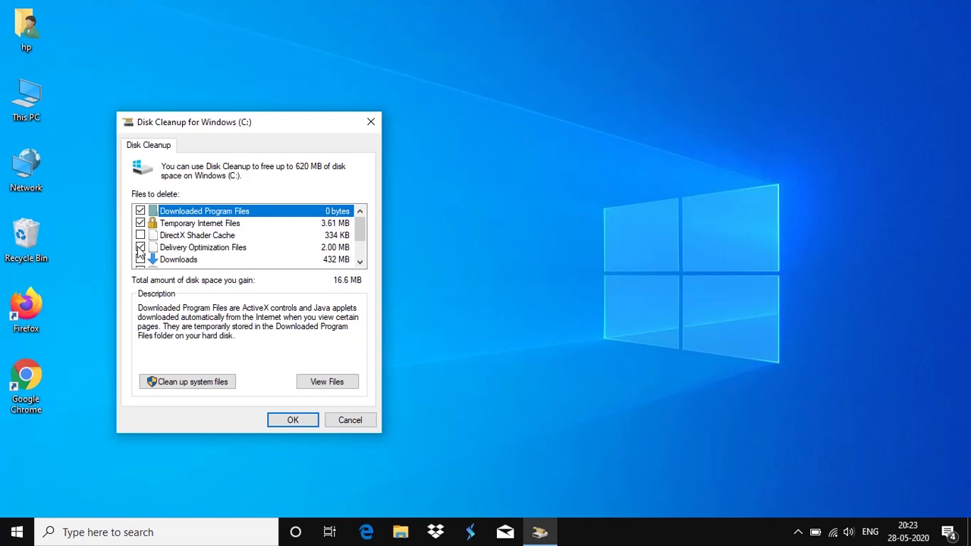
click(360, 262)
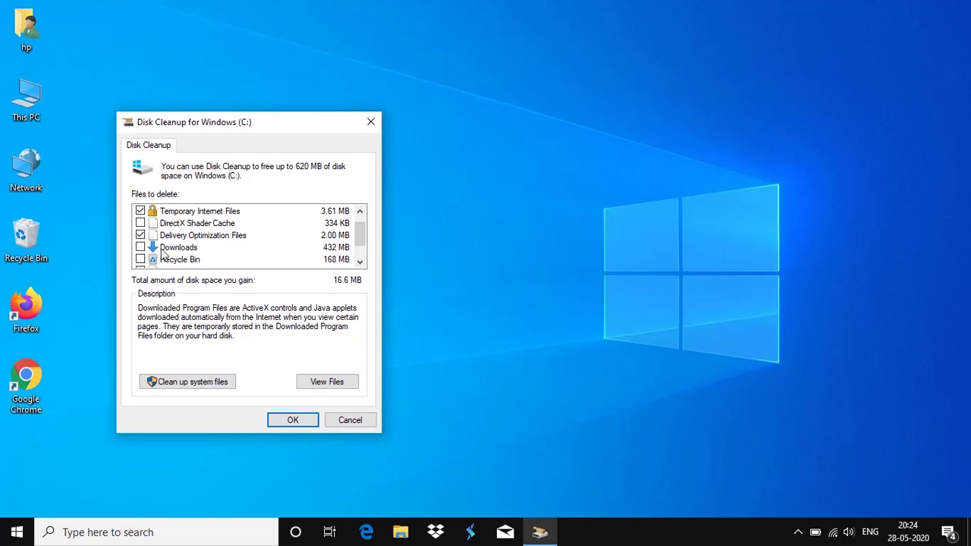
click(359, 263)
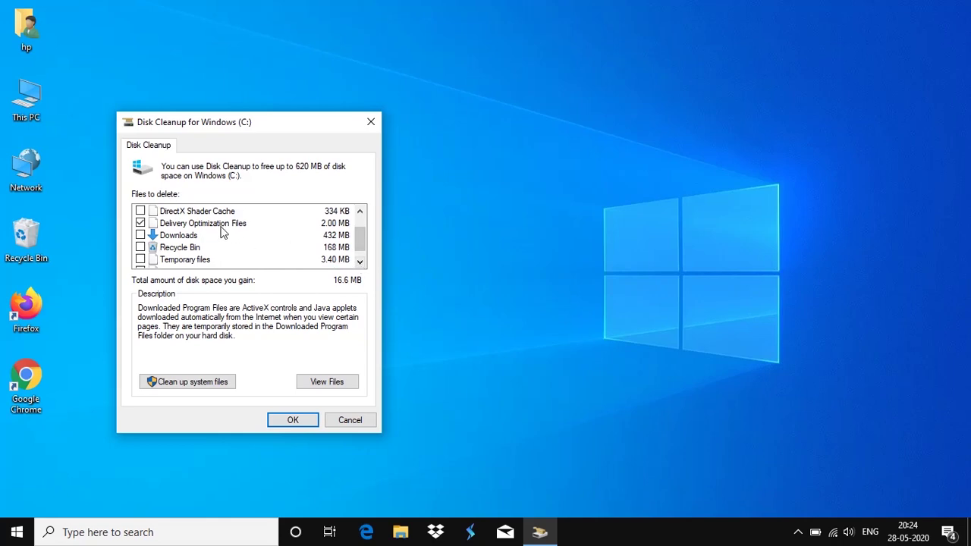
click(140, 248)
click(141, 261)
click(360, 262)
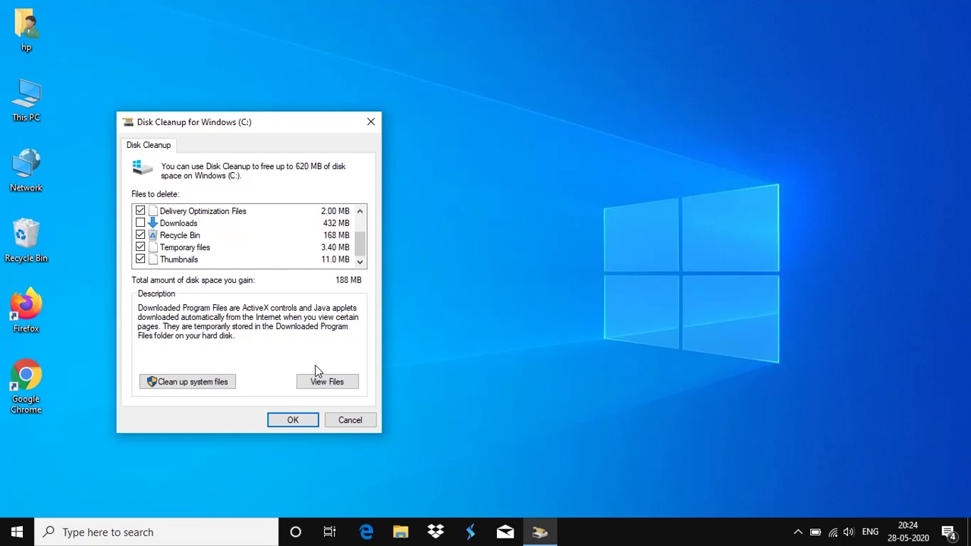
click(290, 421)
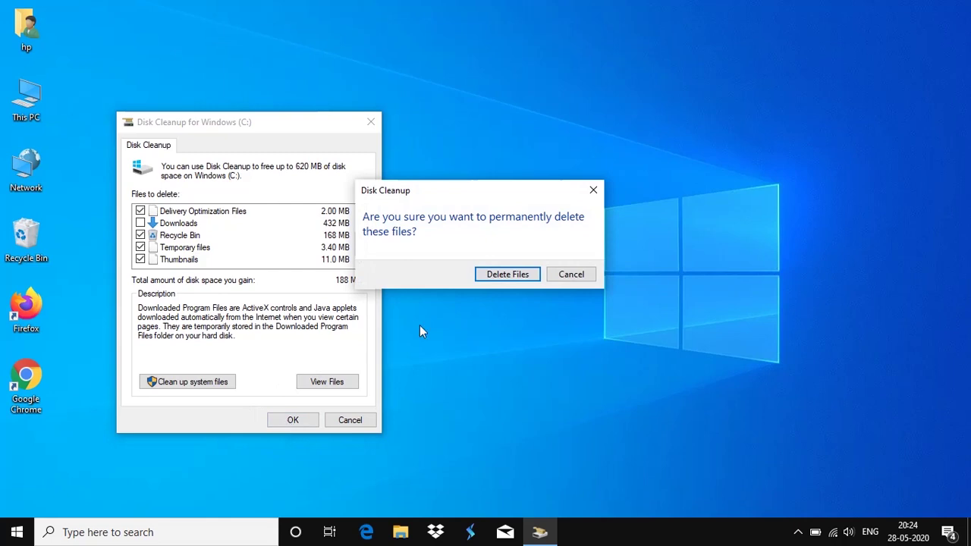
click(520, 278)
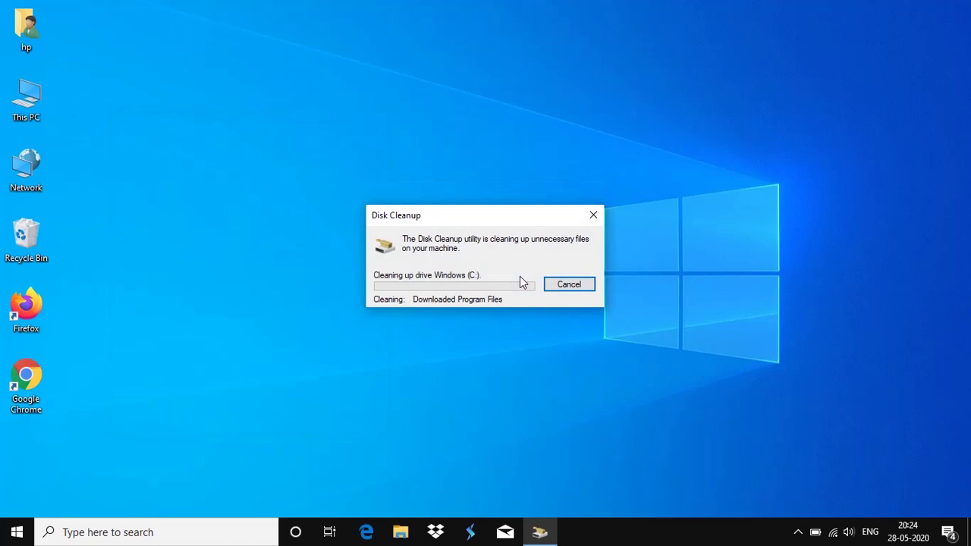